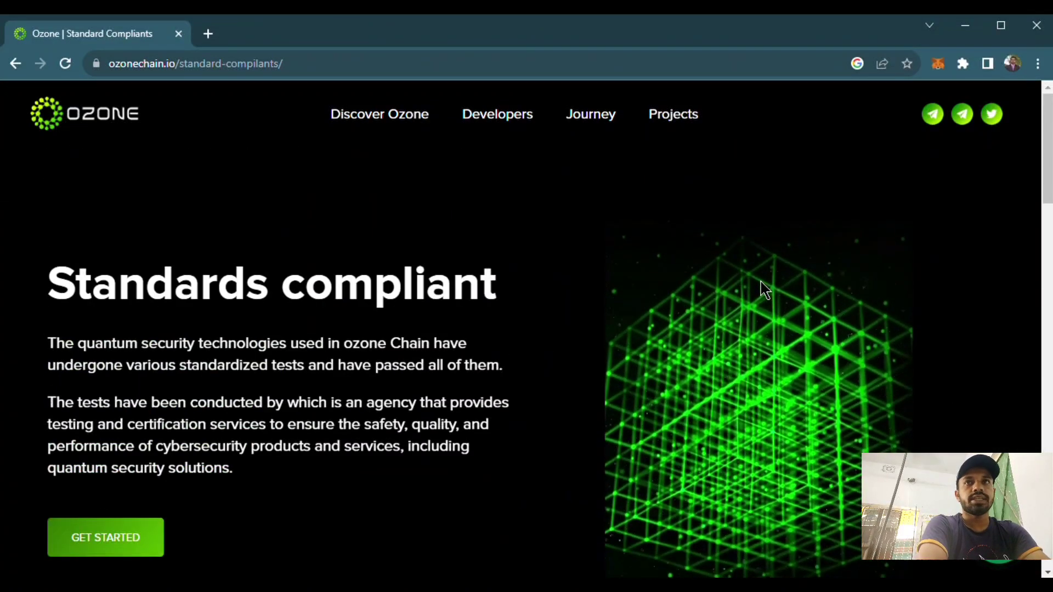
scroll(762, 288, down, 1)
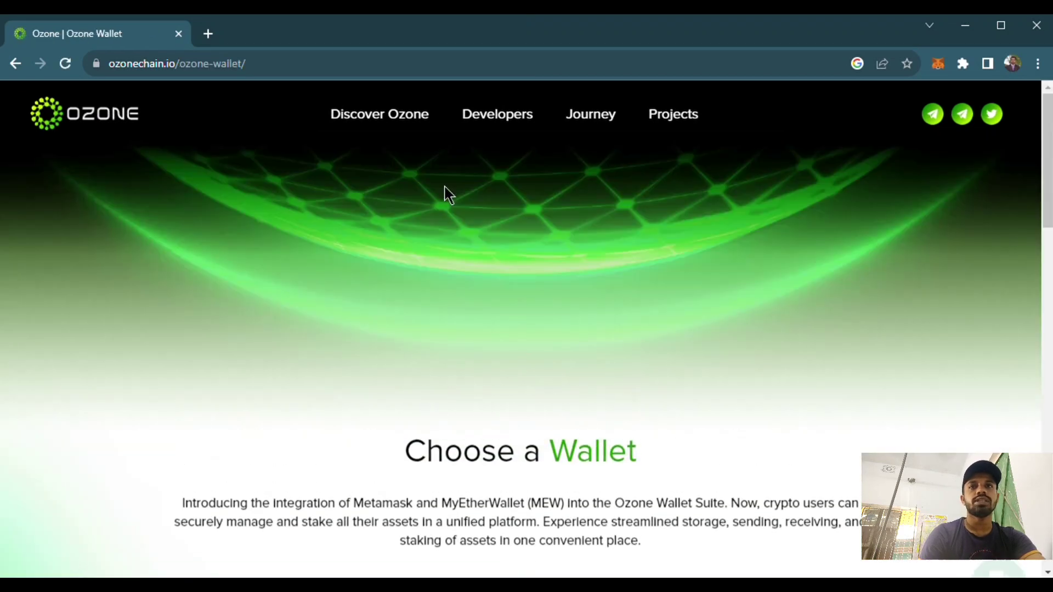
scroll(443, 184, down, 3)
scroll(444, 185, up, 2)
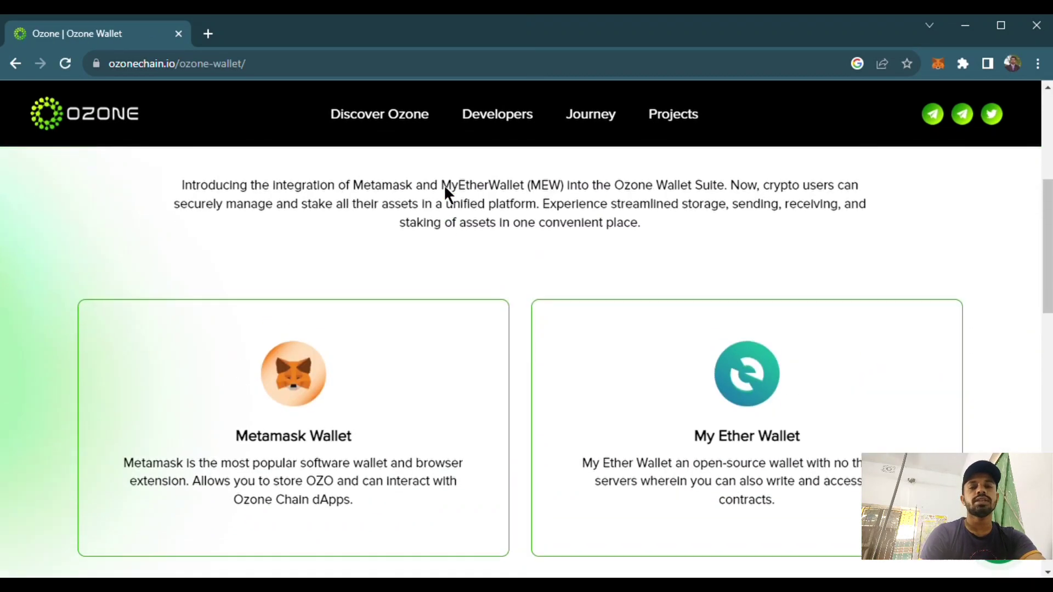
scroll(456, 195, down, 2)
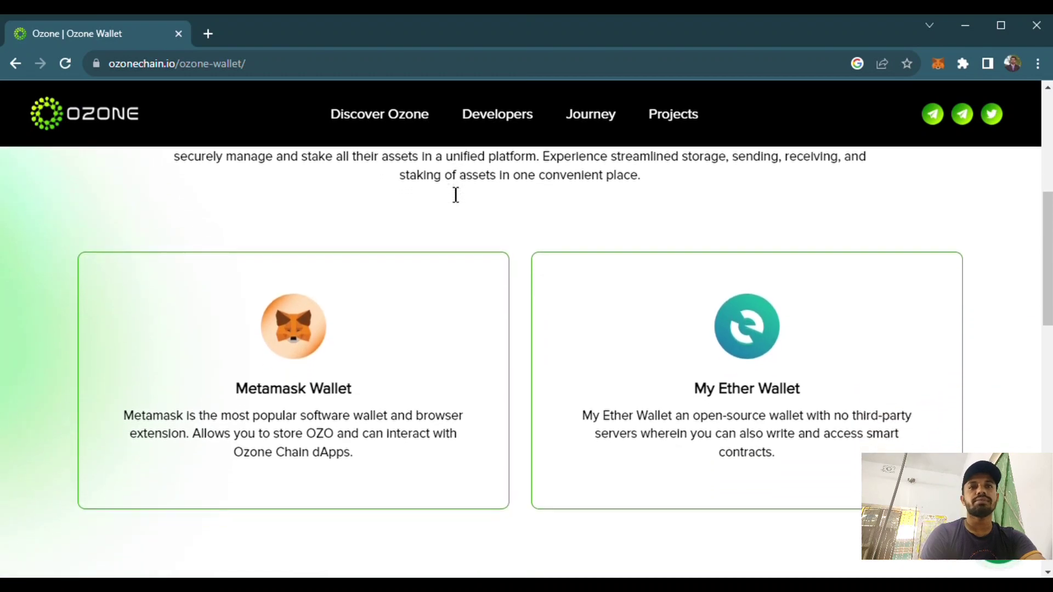
scroll(449, 194, down, 2)
scroll(428, 305, down, 3)
scroll(433, 313, down, 2)
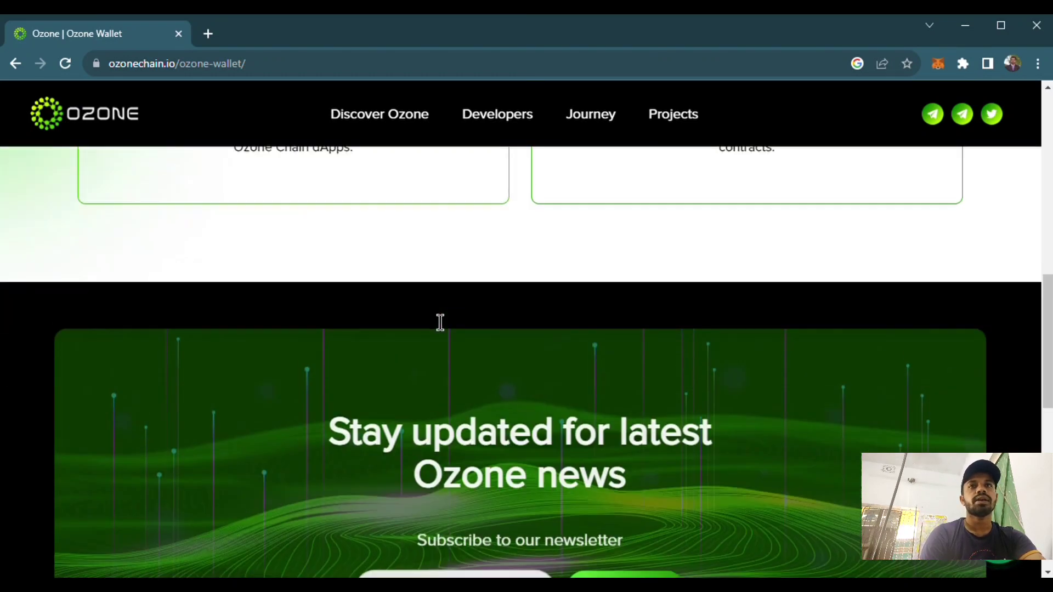
scroll(647, 260, up, 2)
scroll(646, 261, up, 4)
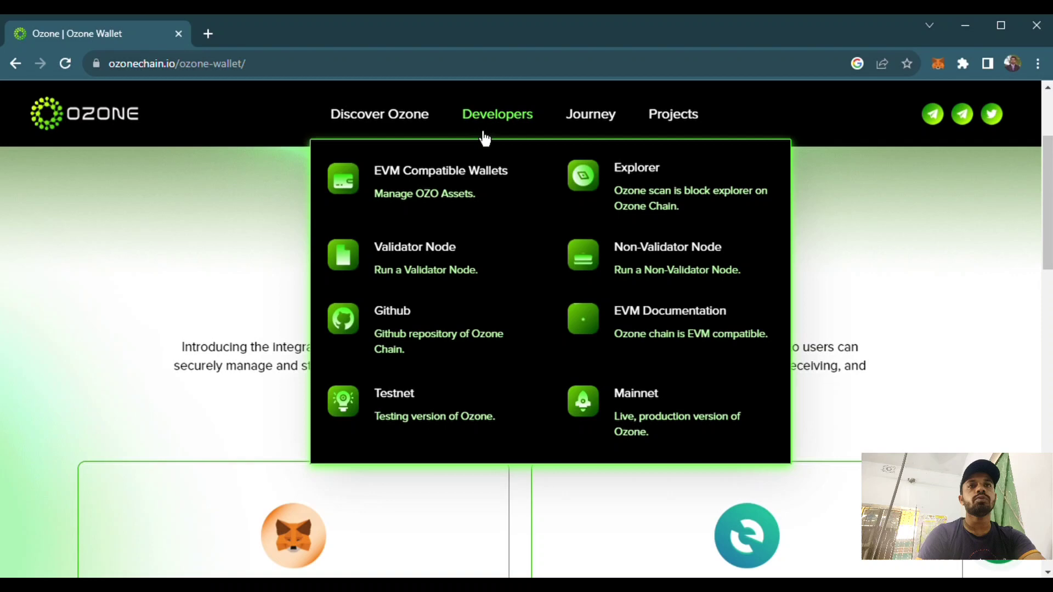
Open Developers > Explorer, launch Ozone Scan in a new tab, then return to the Ozone | Explorer tab.
click(611, 206)
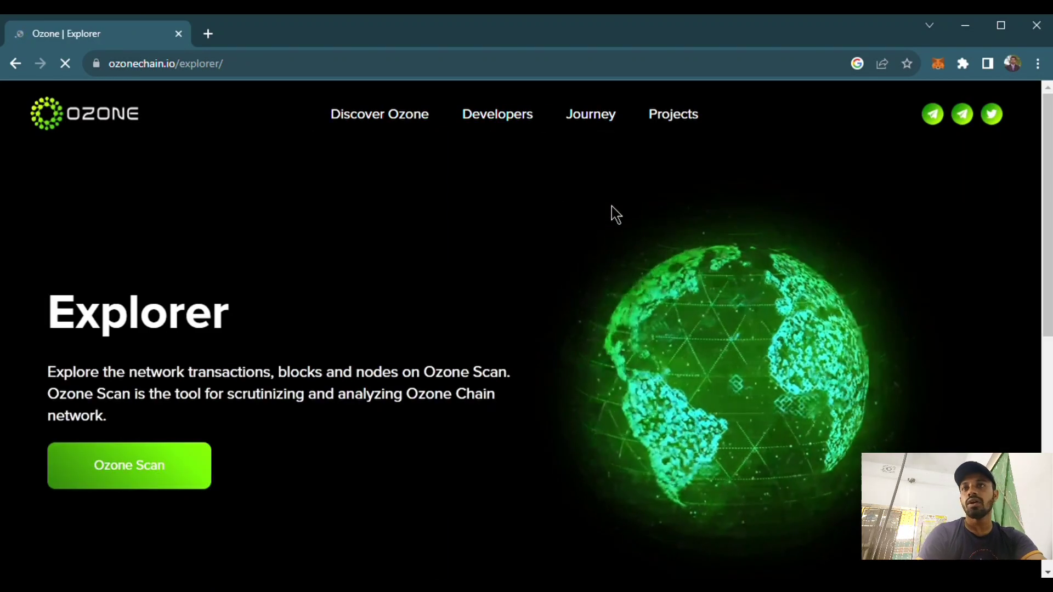
scroll(427, 351, down, 3)
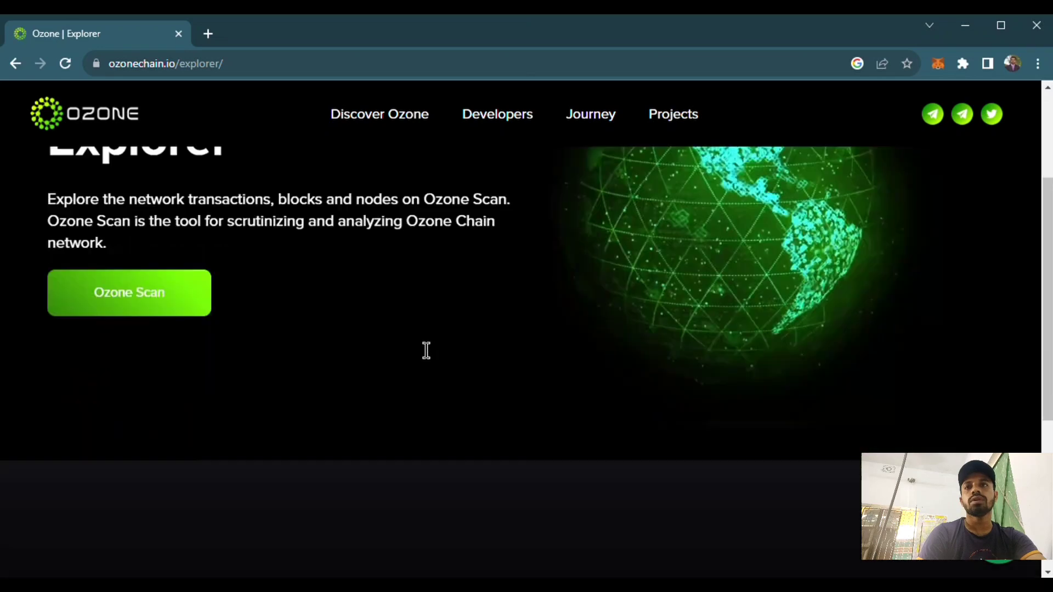
scroll(426, 352, down, 2)
scroll(426, 352, up, 3)
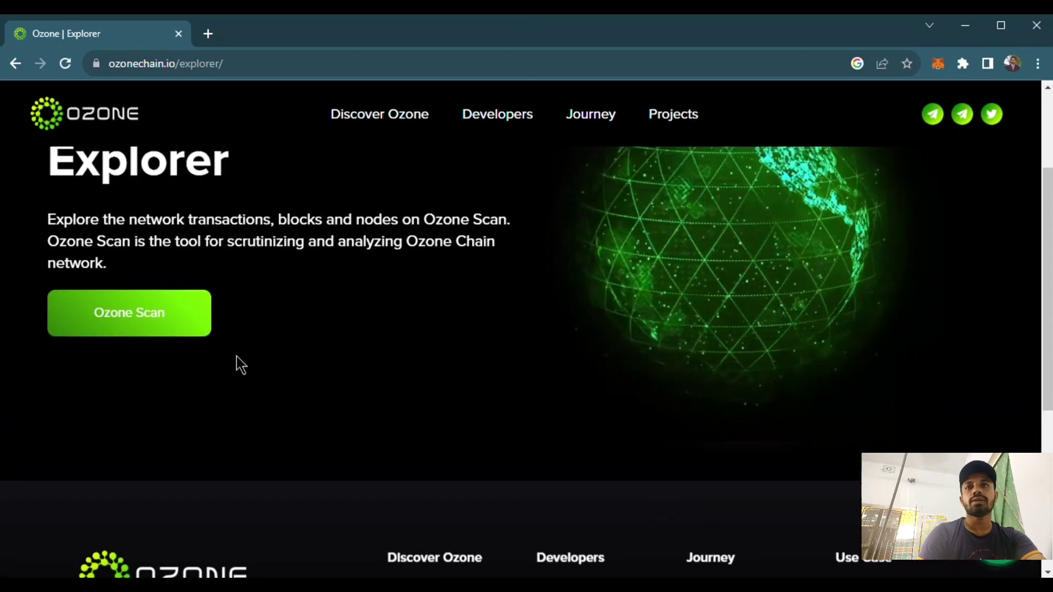
click(143, 330)
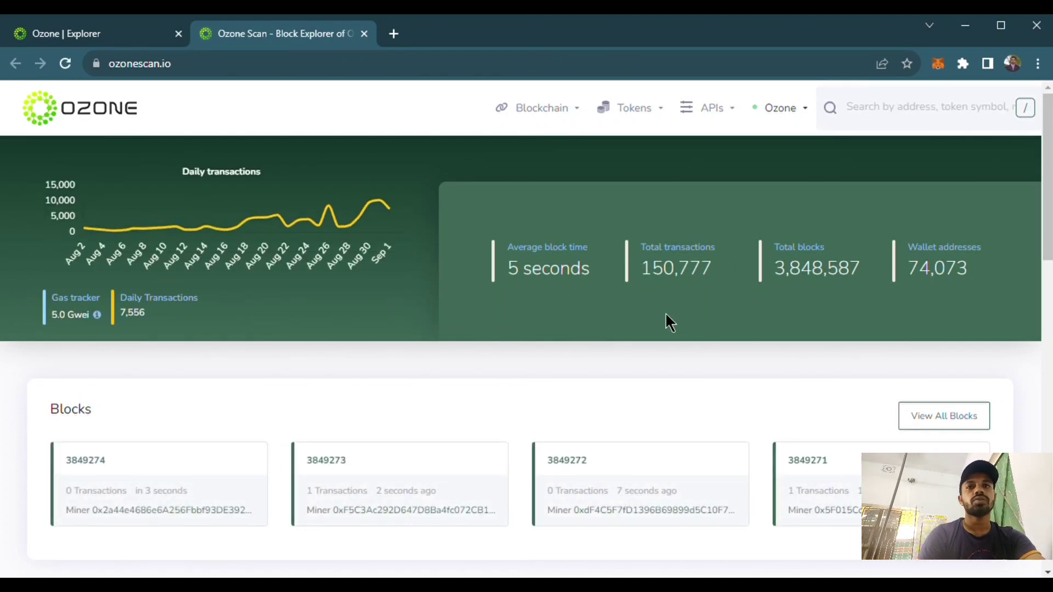
scroll(812, 311, down, 2)
scroll(812, 312, down, 3)
scroll(811, 312, down, 3)
scroll(812, 311, up, 6)
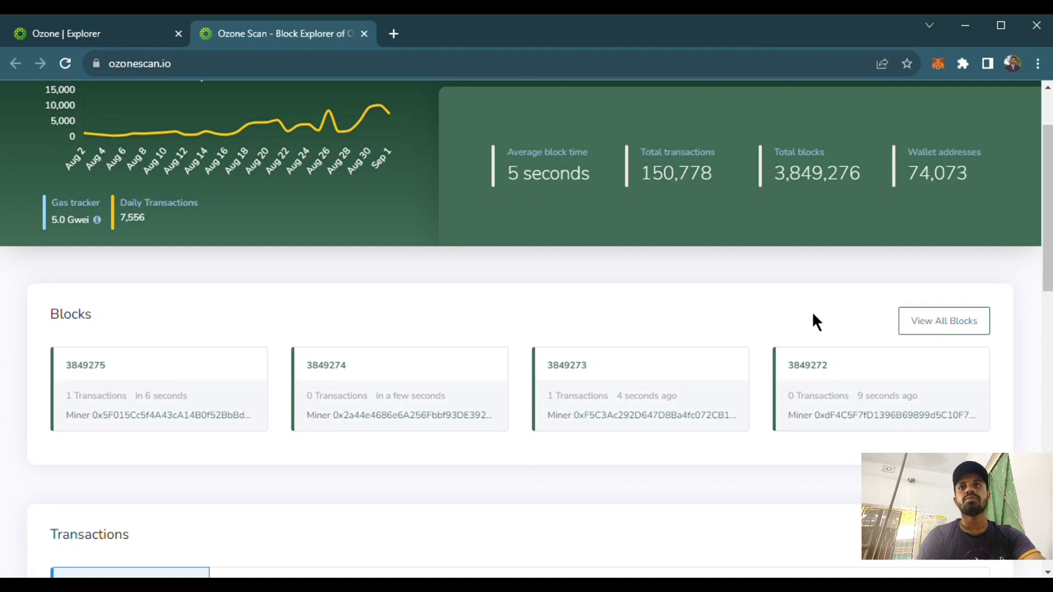
scroll(813, 311, up, 1)
click(99, 33)
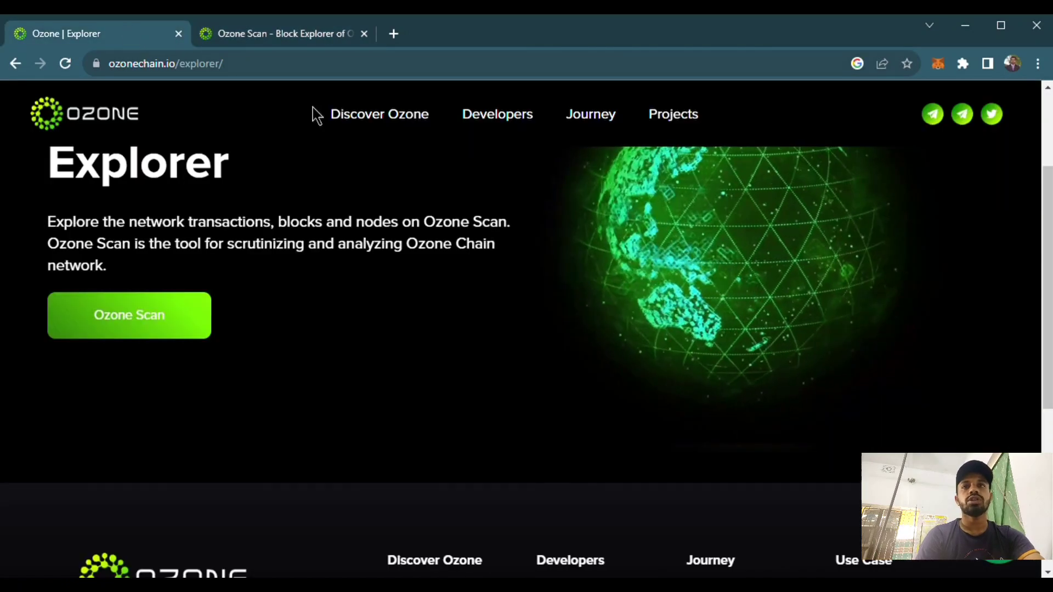
mouse_move(379, 113)
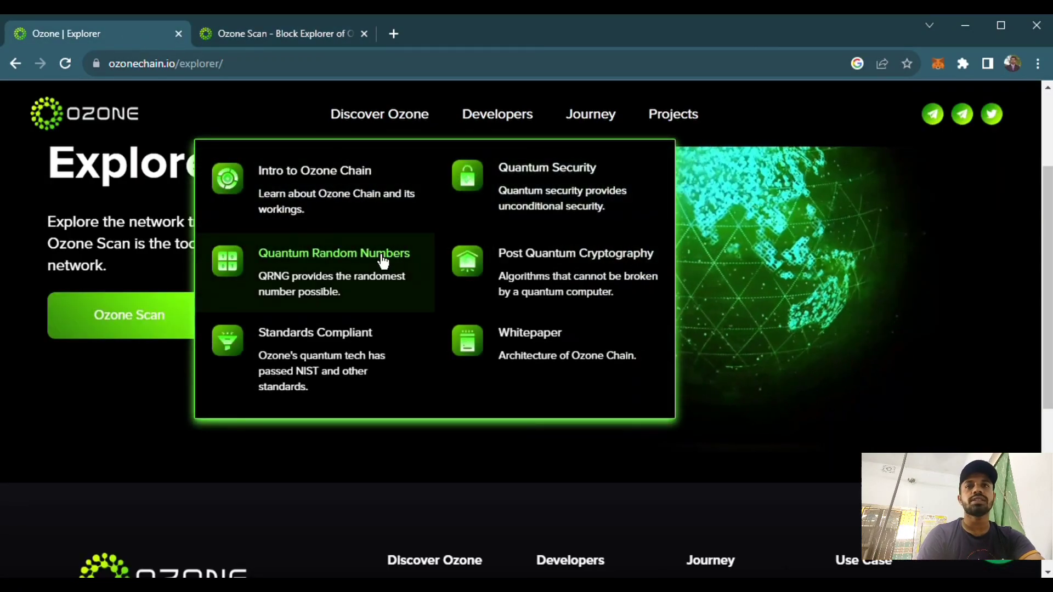
click(374, 280)
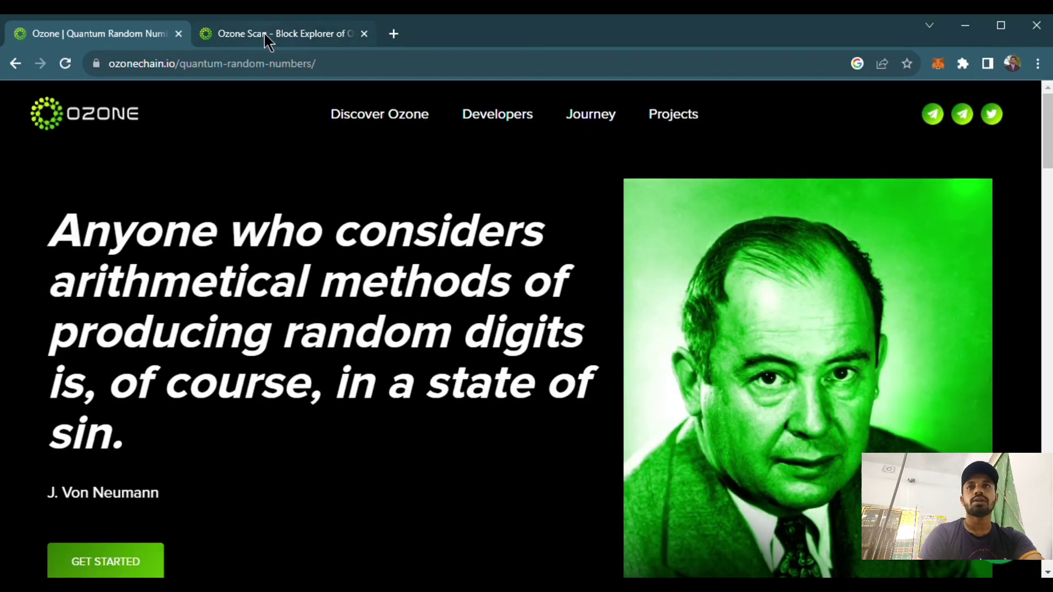
click(264, 32)
click(135, 33)
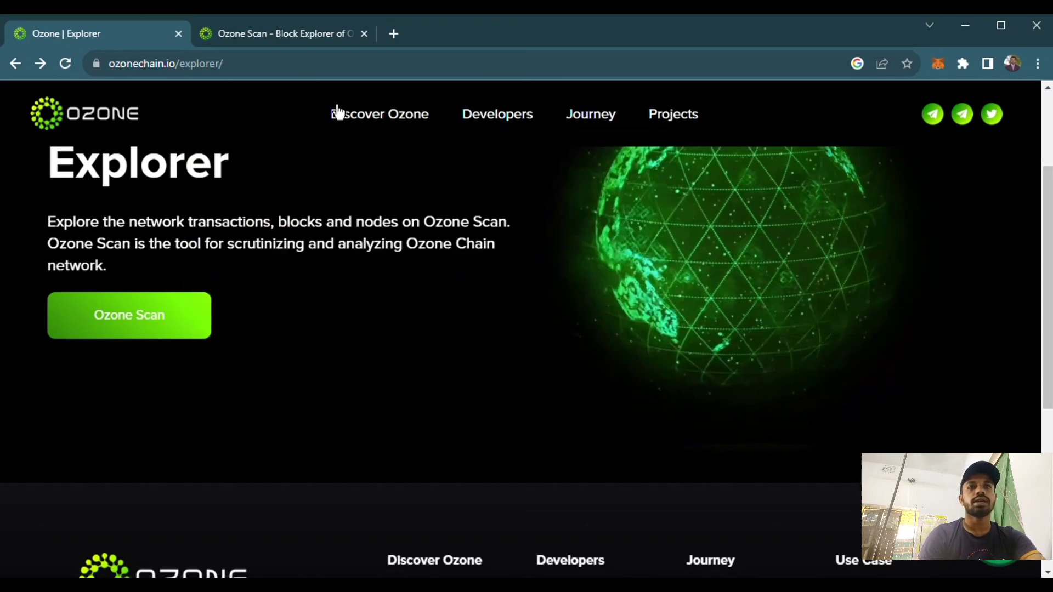
mouse_move(497, 114)
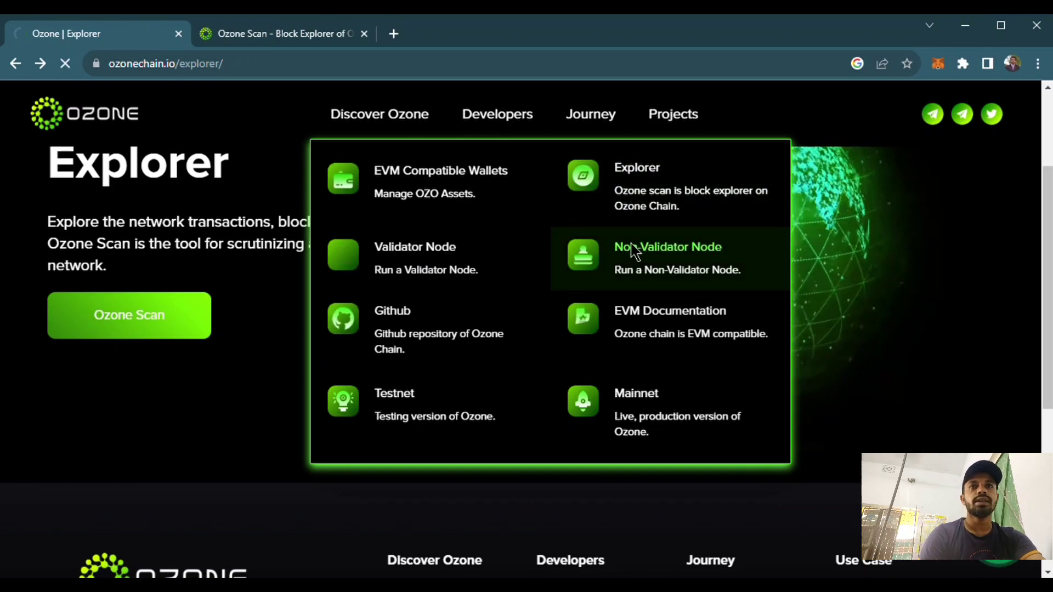
Open the Non-Validator Node page from the Developers menu.
click(634, 251)
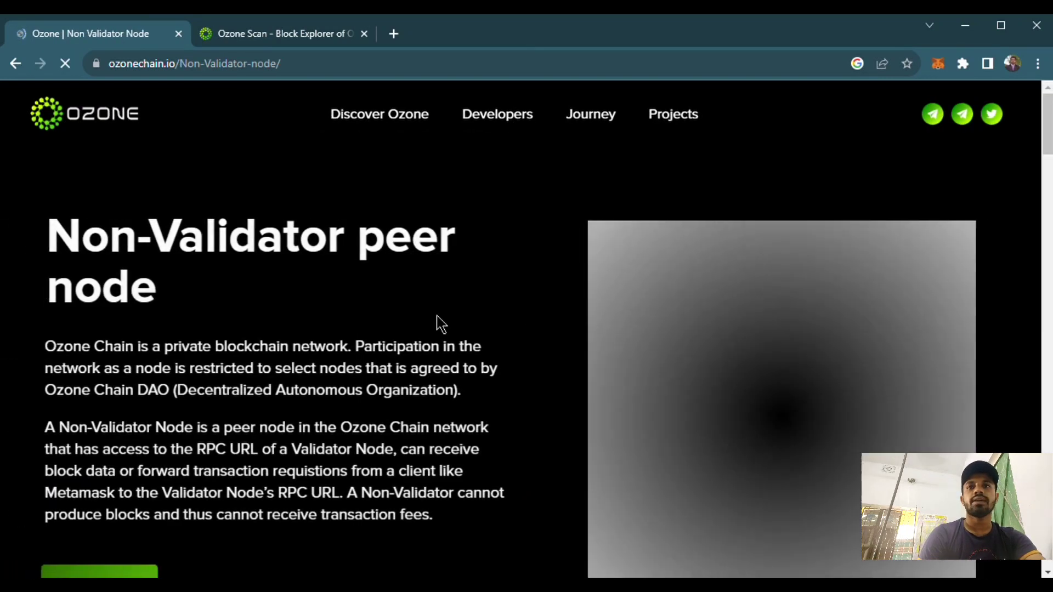
scroll(437, 323, down, 5)
scroll(436, 323, up, 5)
scroll(228, 340, down, 3)
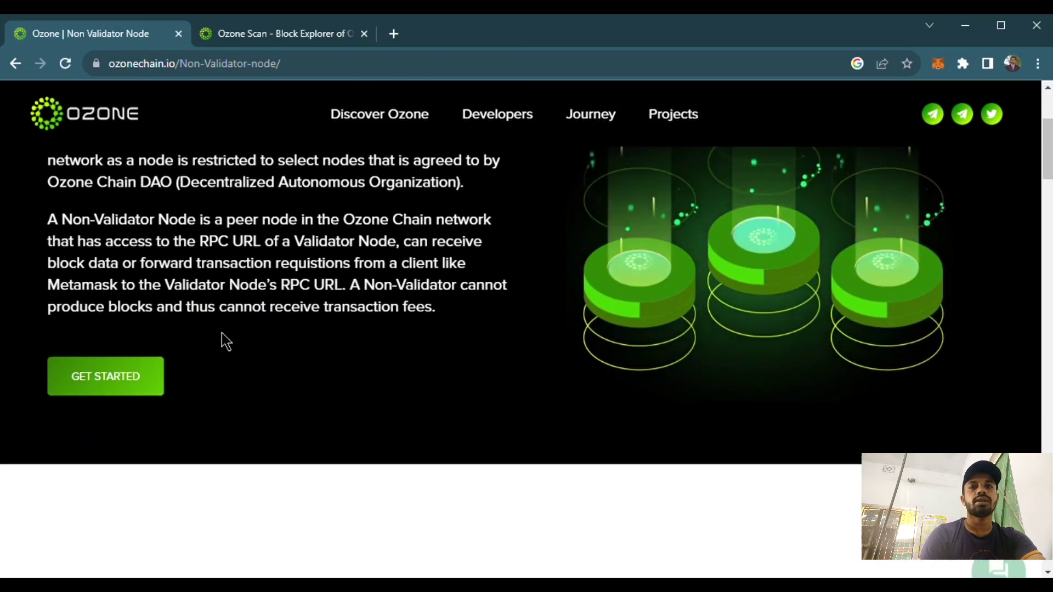
scroll(362, 307, up, 3)
scroll(363, 306, down, 8)
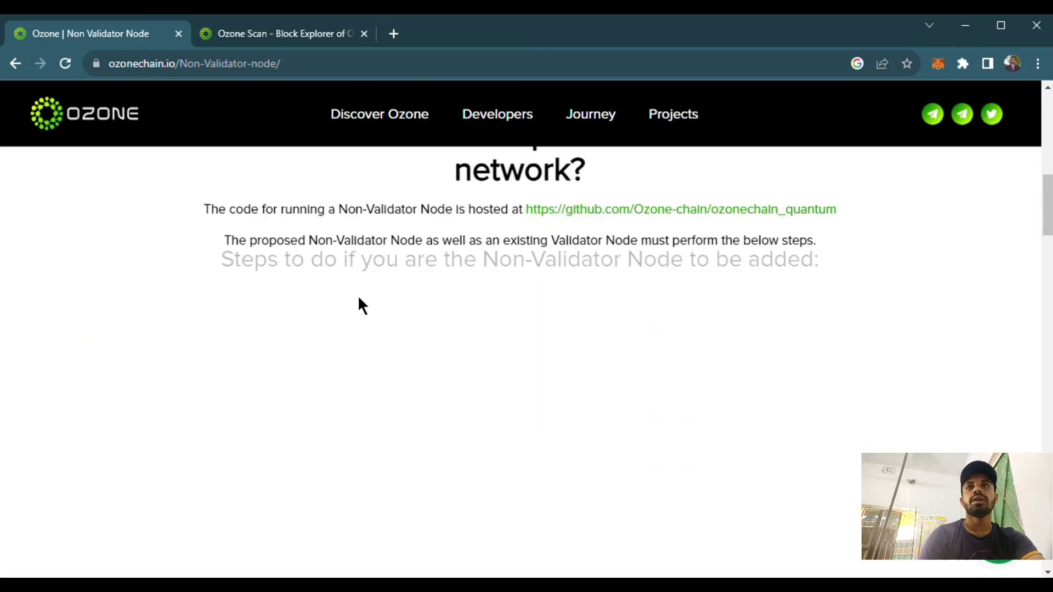
scroll(358, 307, up, 3)
scroll(358, 306, up, 8)
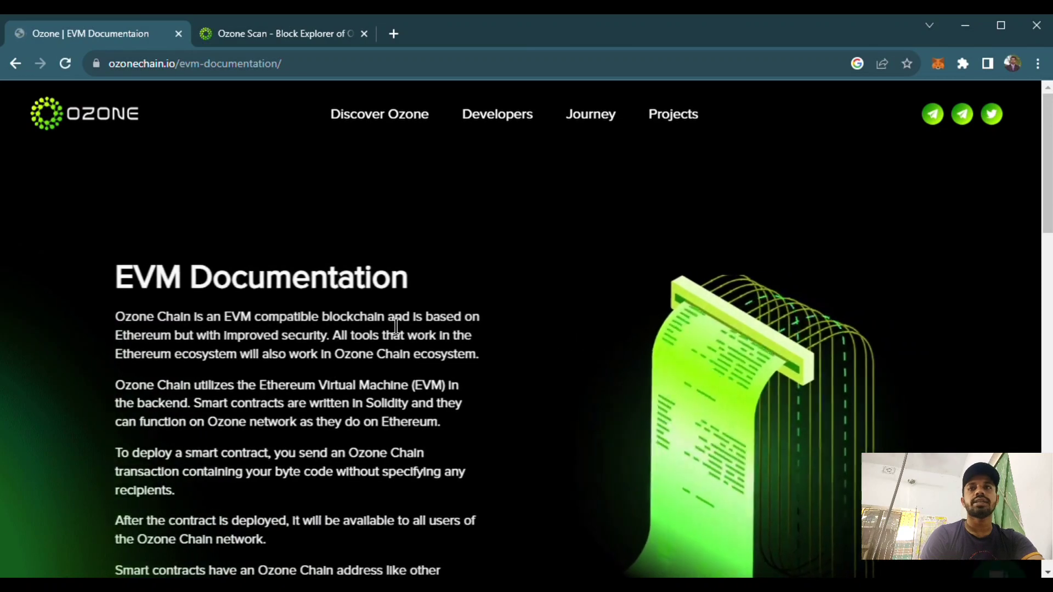
scroll(395, 329, down, 4)
scroll(395, 329, down, 3)
scroll(395, 330, up, 3)
scroll(395, 329, down, 6)
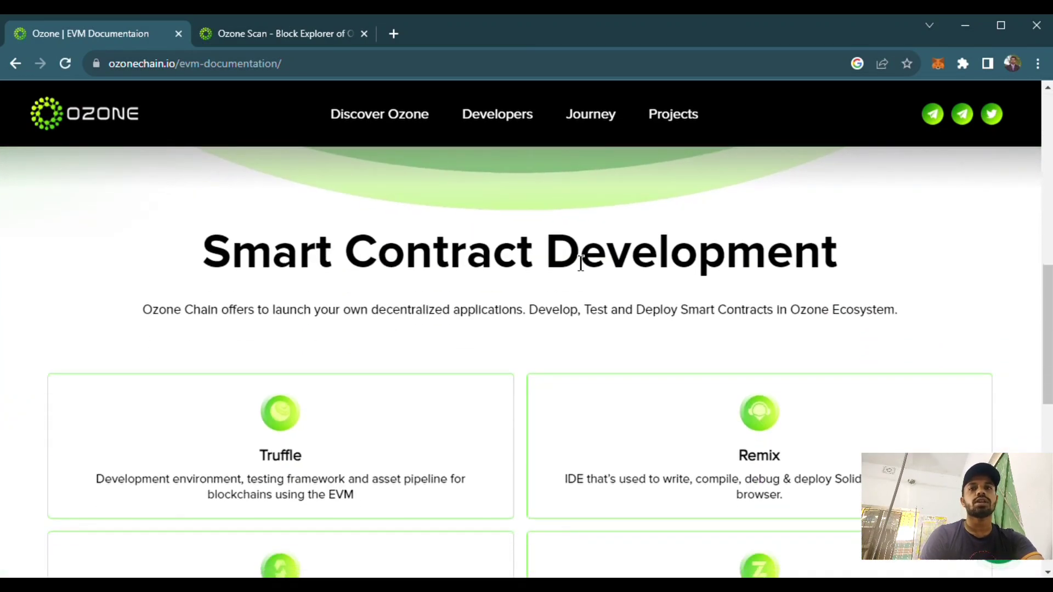
scroll(580, 263, down, 4)
scroll(580, 264, down, 5)
scroll(573, 262, up, 5)
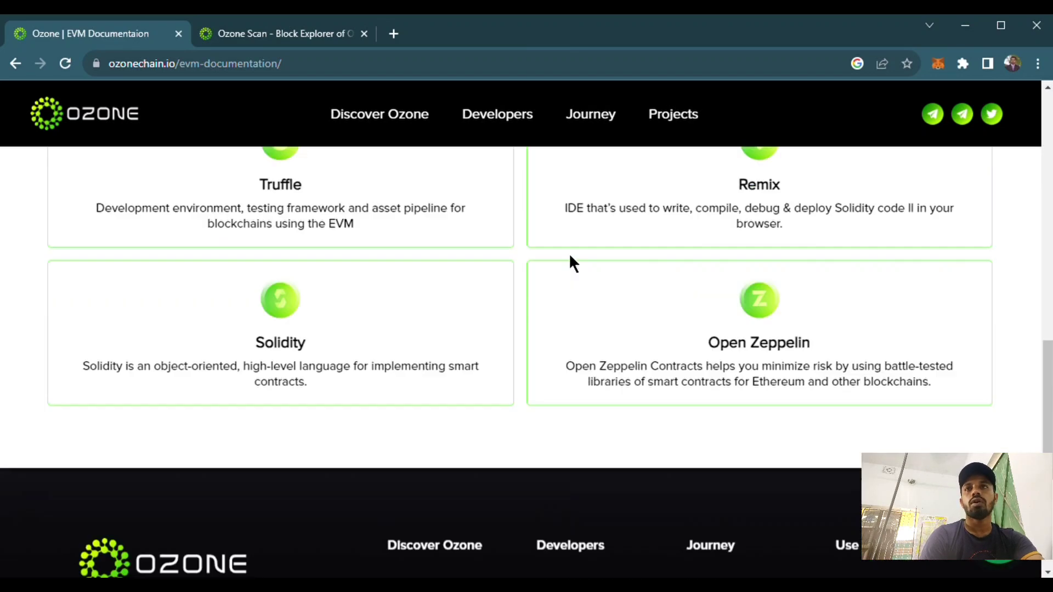
scroll(573, 262, up, 8)
scroll(574, 261, up, 2)
Switch from Ozone Scan to the EVM Documentation tab, then close and reopen that tab.
click(280, 33)
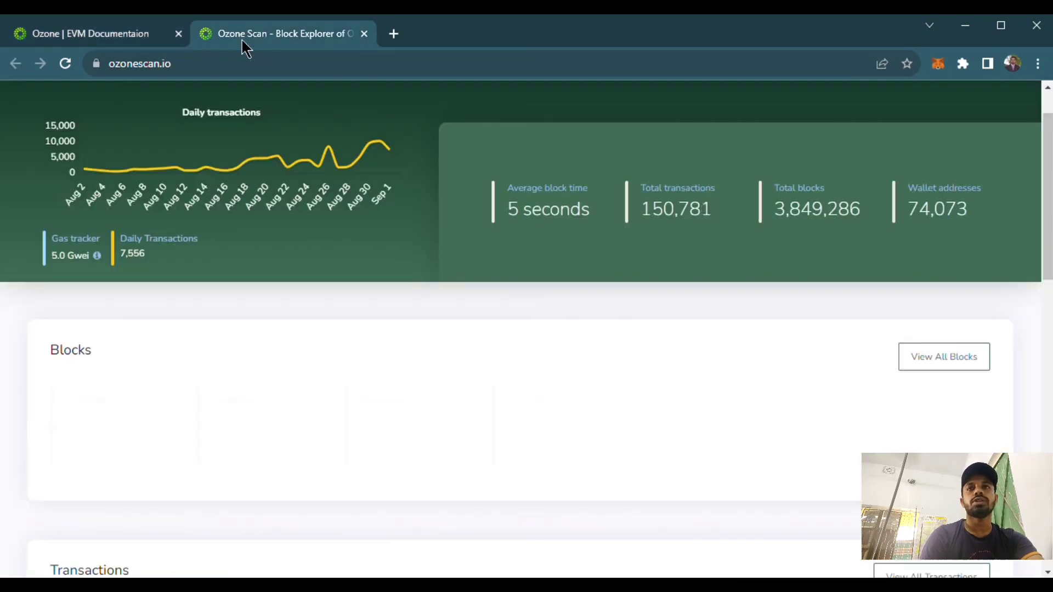
click(112, 33)
key(ctrl+w)
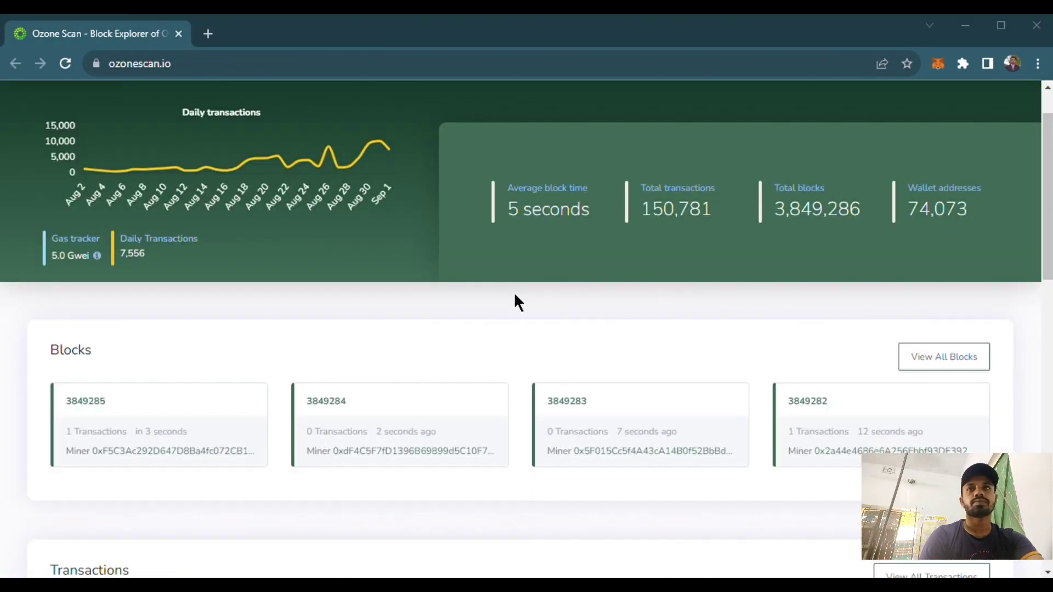
key(ctrl+shift+t)
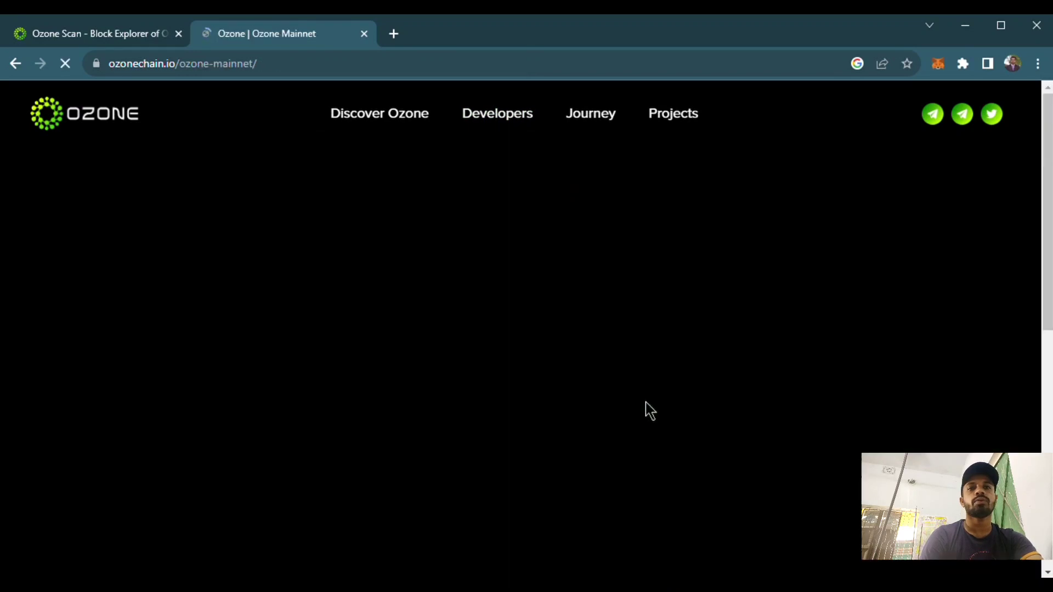
scroll(658, 411, down, 3)
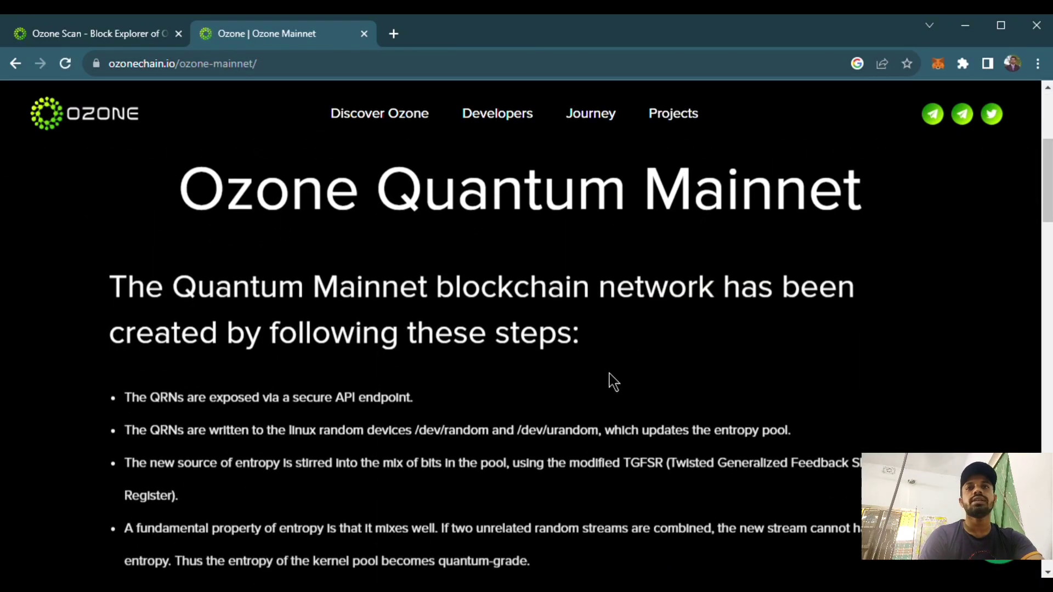
scroll(588, 360, down, 1)
scroll(482, 316, down, 1)
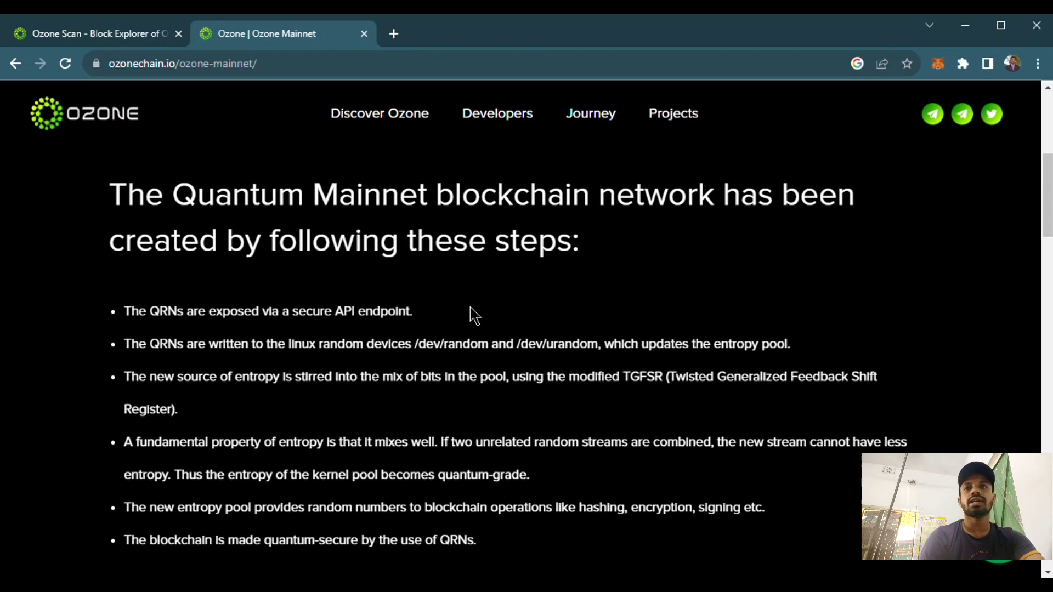
scroll(473, 315, down, 1)
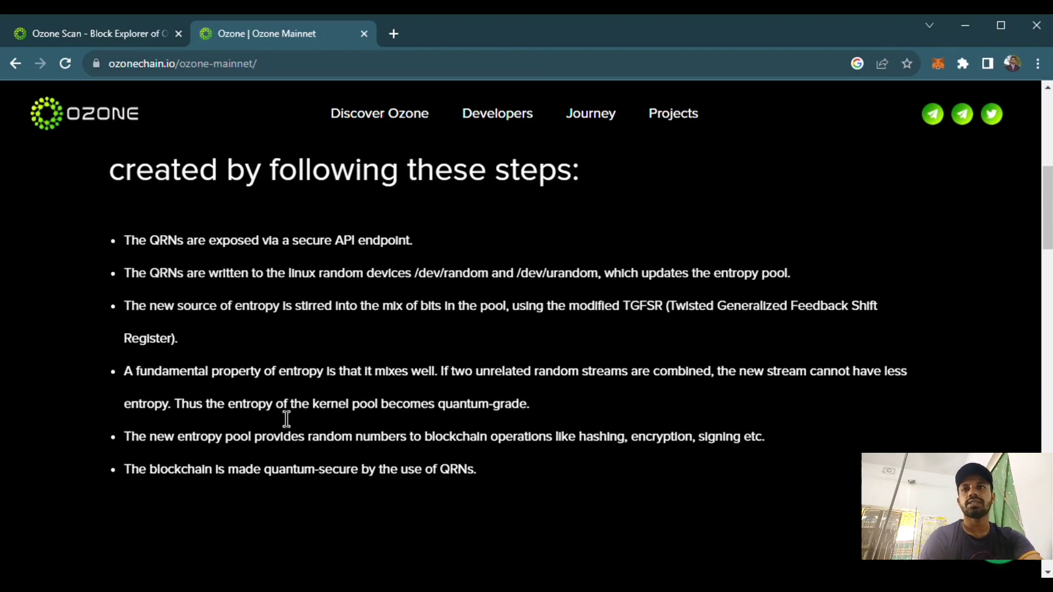
scroll(279, 255, down, 1)
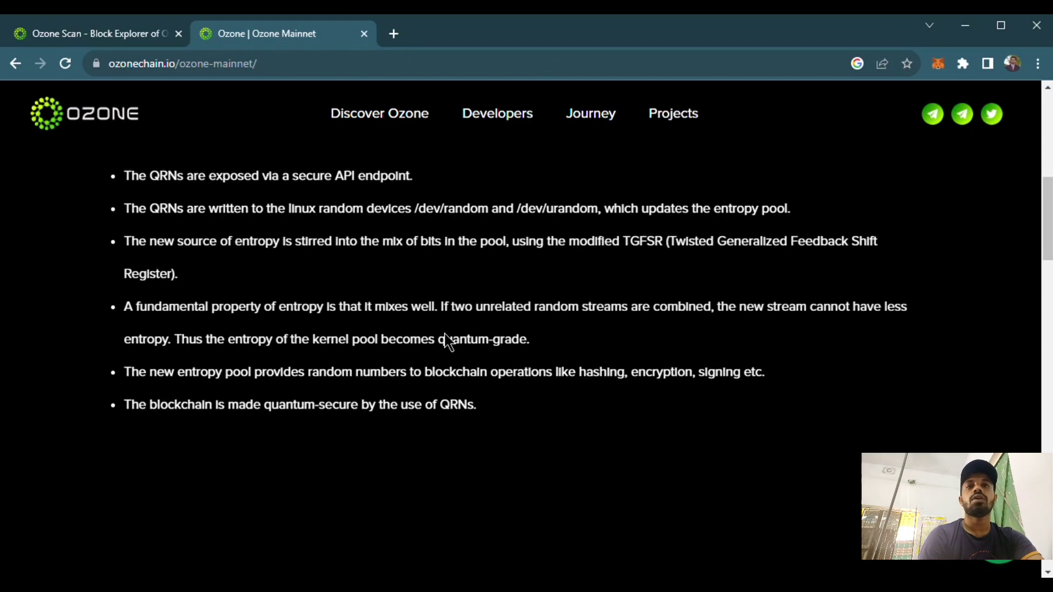
scroll(444, 339, down, 3)
scroll(444, 339, down, 3)
scroll(448, 339, down, 2)
scroll(494, 330, down, 1)
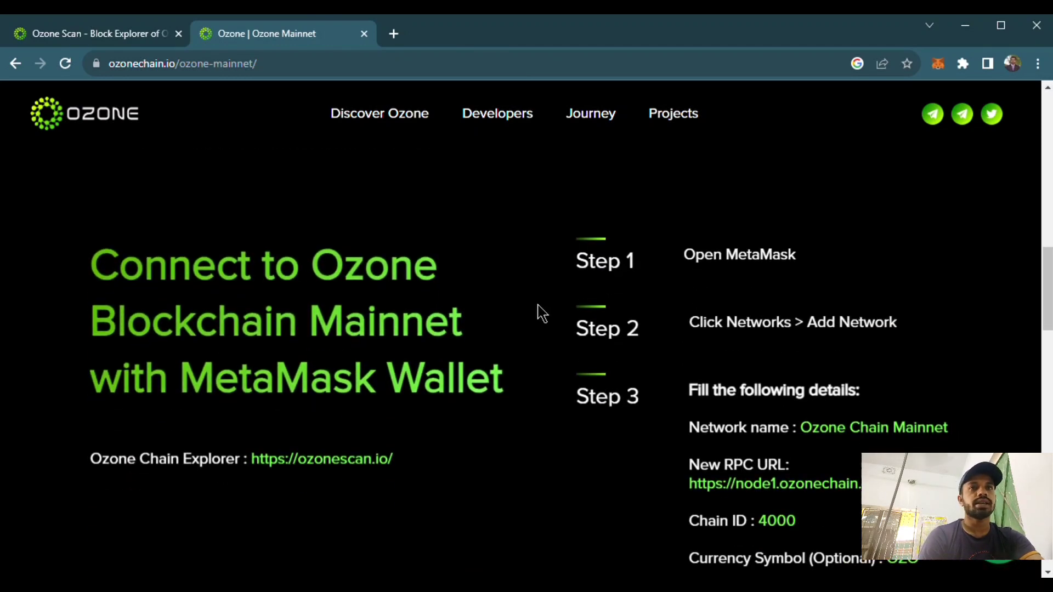
scroll(693, 283, down, 2)
scroll(650, 264, down, 1)
scroll(667, 219, up, 3)
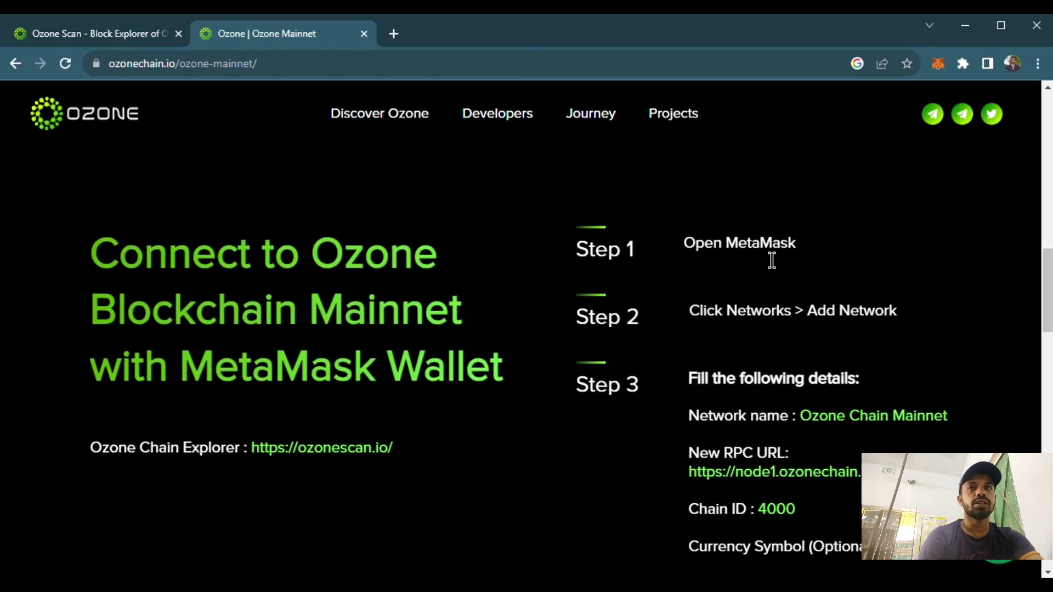
scroll(717, 330, down, 1)
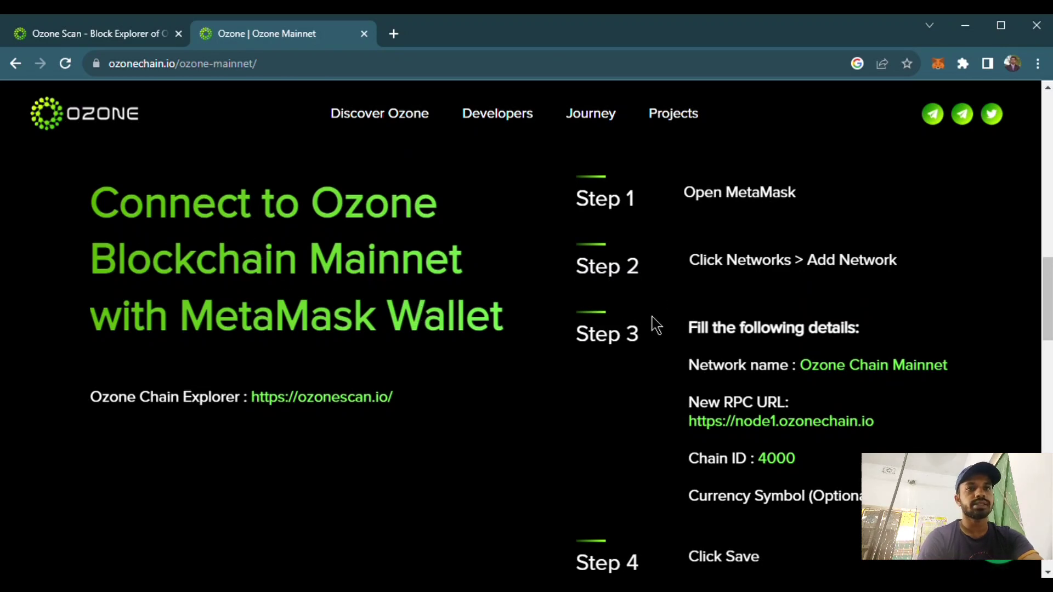
scroll(621, 372, down, 3)
scroll(621, 372, down, 5)
scroll(632, 380, down, 2)
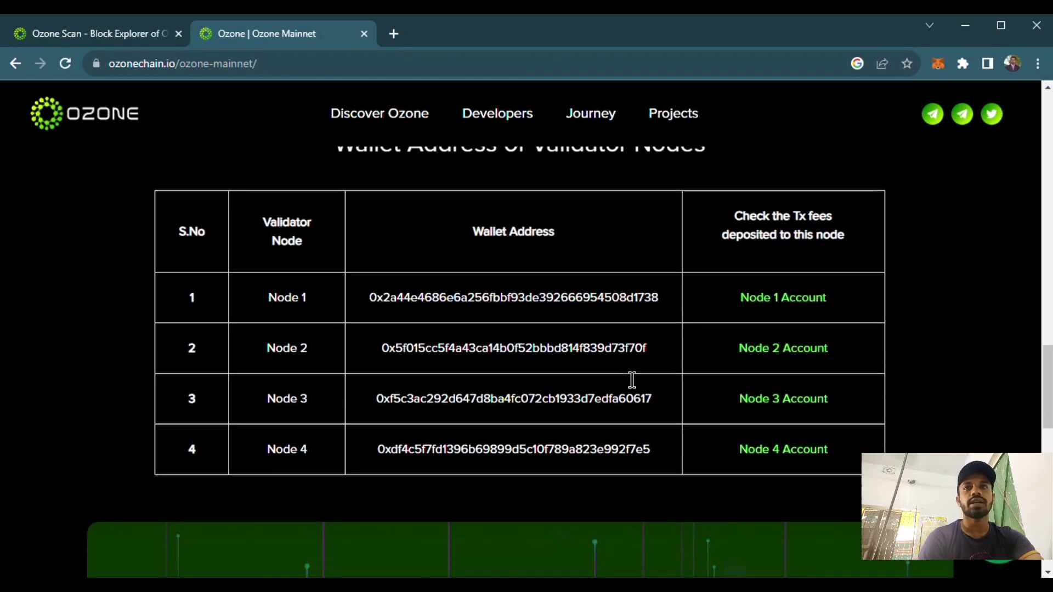
scroll(633, 381, down, 1)
scroll(372, 237, up, 1)
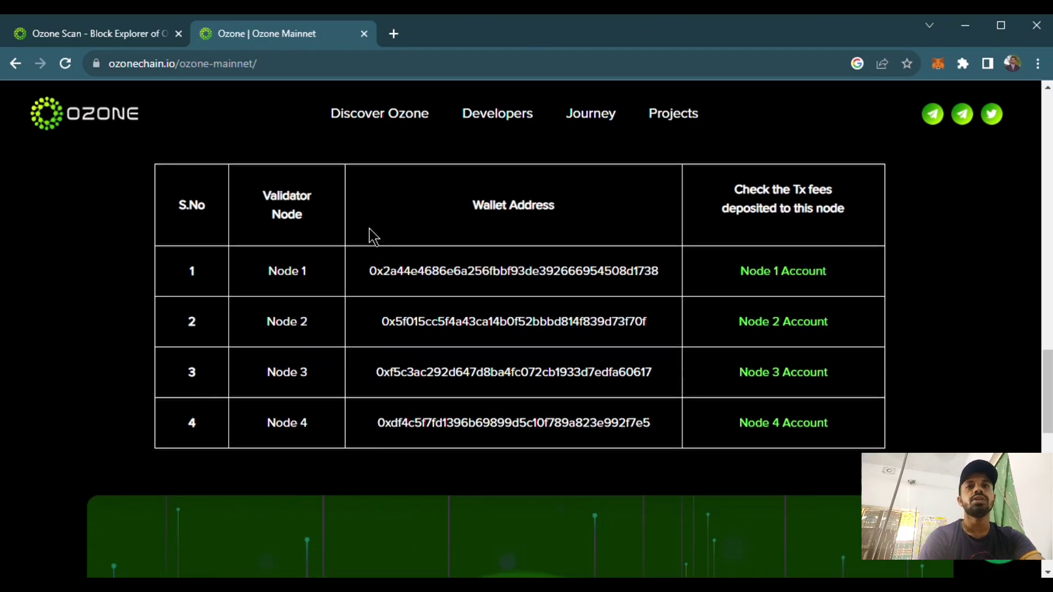
scroll(447, 423, down, 5)
scroll(447, 424, down, 3)
scroll(447, 424, down, 2)
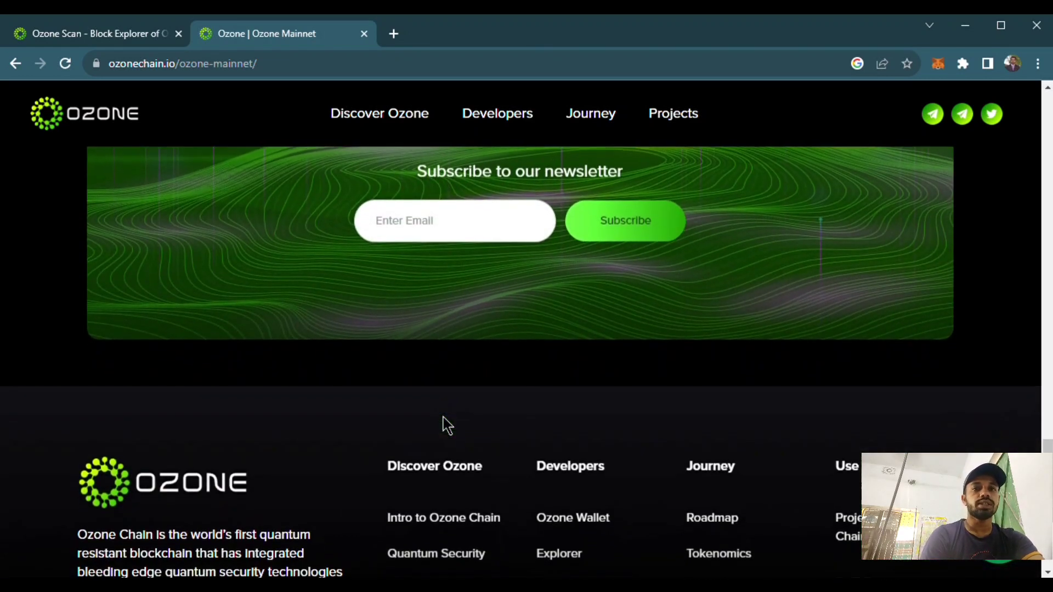
scroll(448, 424, down, 4)
scroll(447, 423, down, 3)
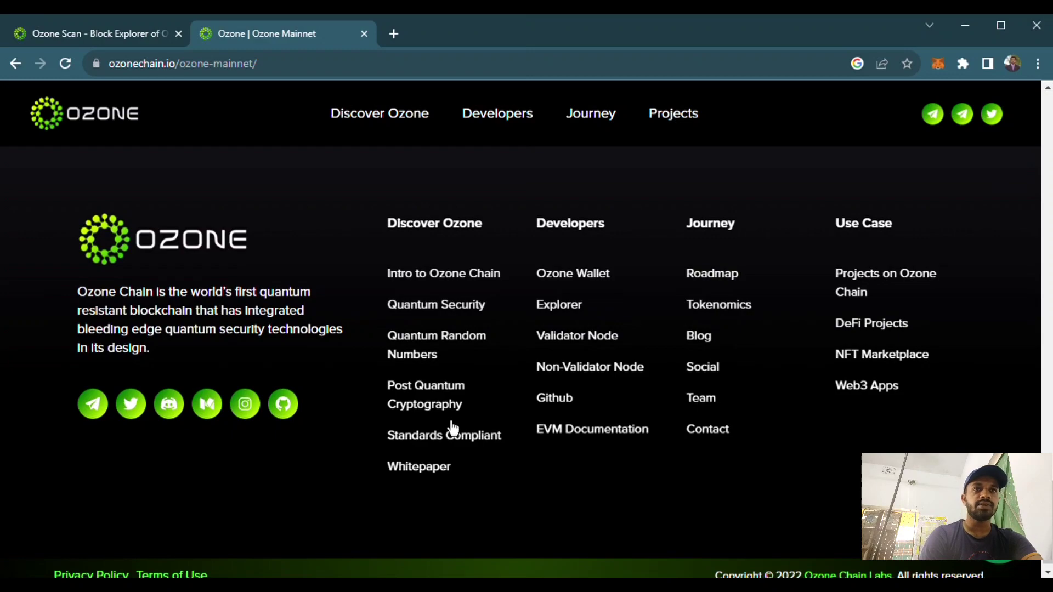
scroll(451, 428, up, 3)
scroll(451, 427, up, 5)
scroll(451, 428, up, 5)
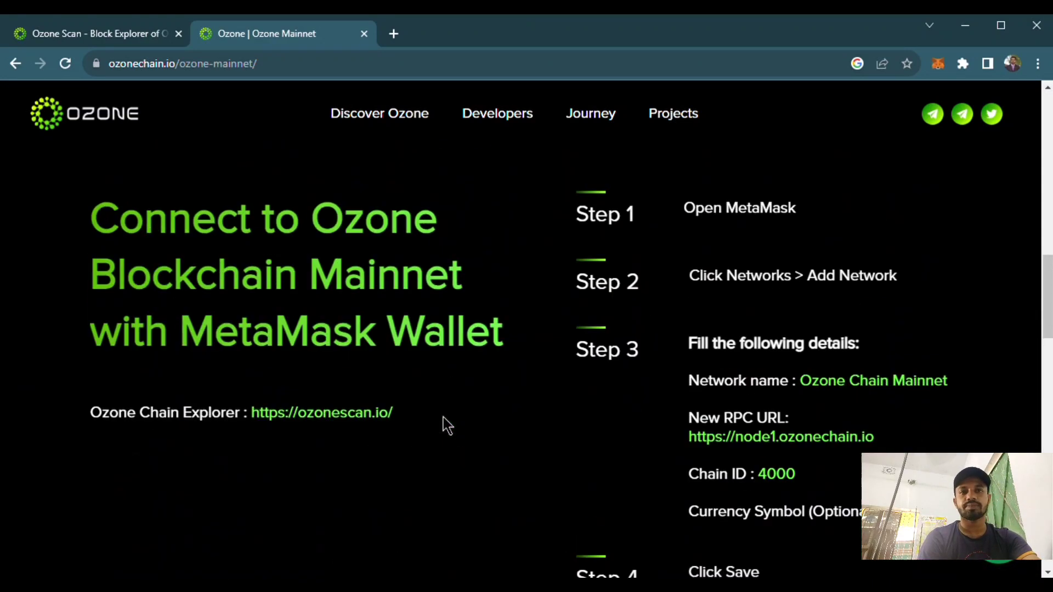
scroll(447, 424, up, 4)
scroll(447, 424, up, 3)
scroll(446, 423, up, 2)
scroll(447, 424, up, 4)
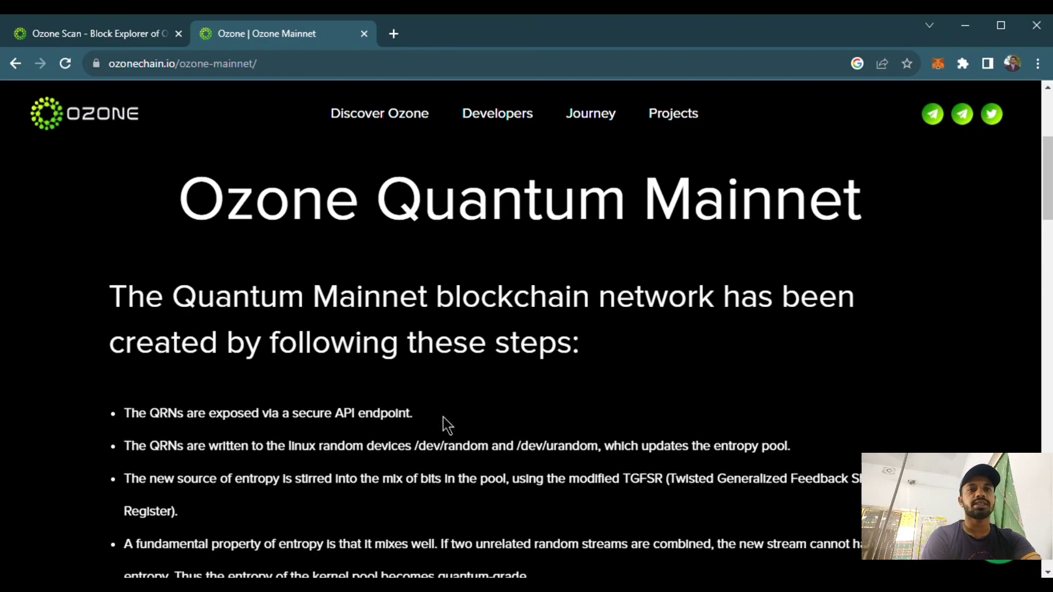
scroll(446, 424, up, 4)
scroll(447, 424, up, 1)
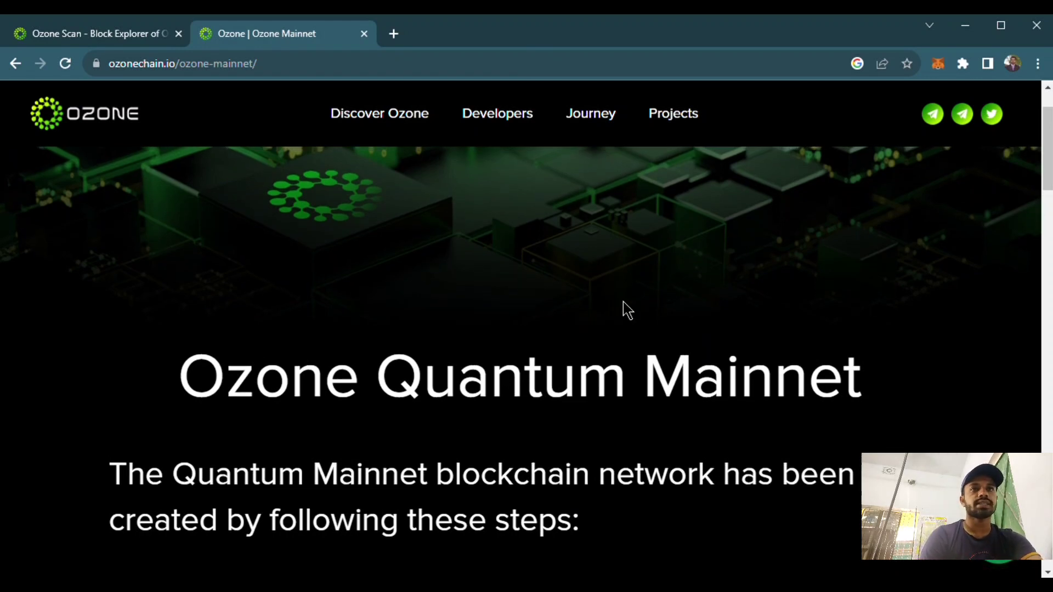
scroll(634, 325, up, 1)
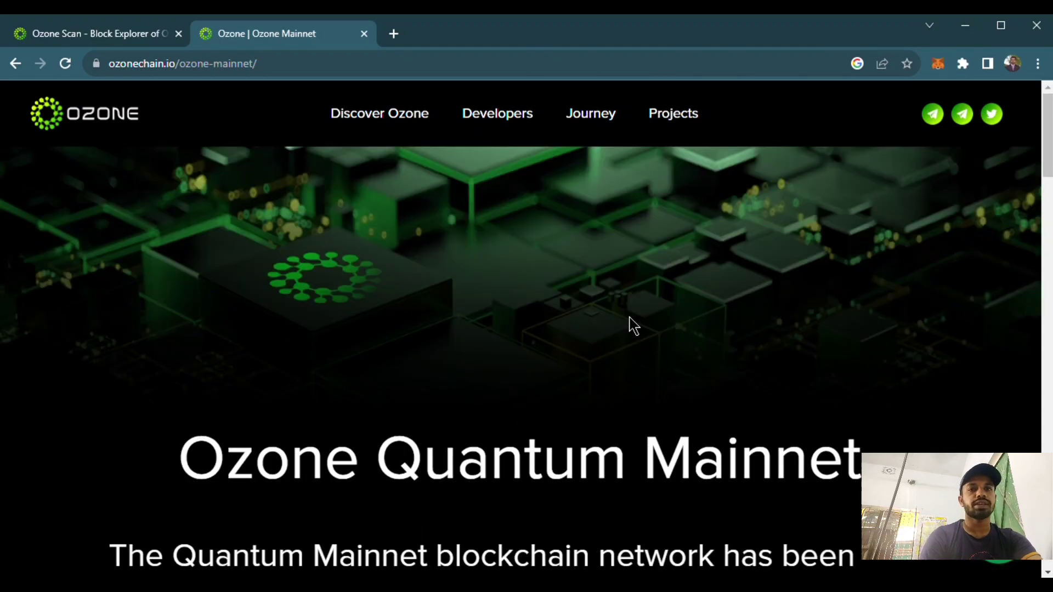